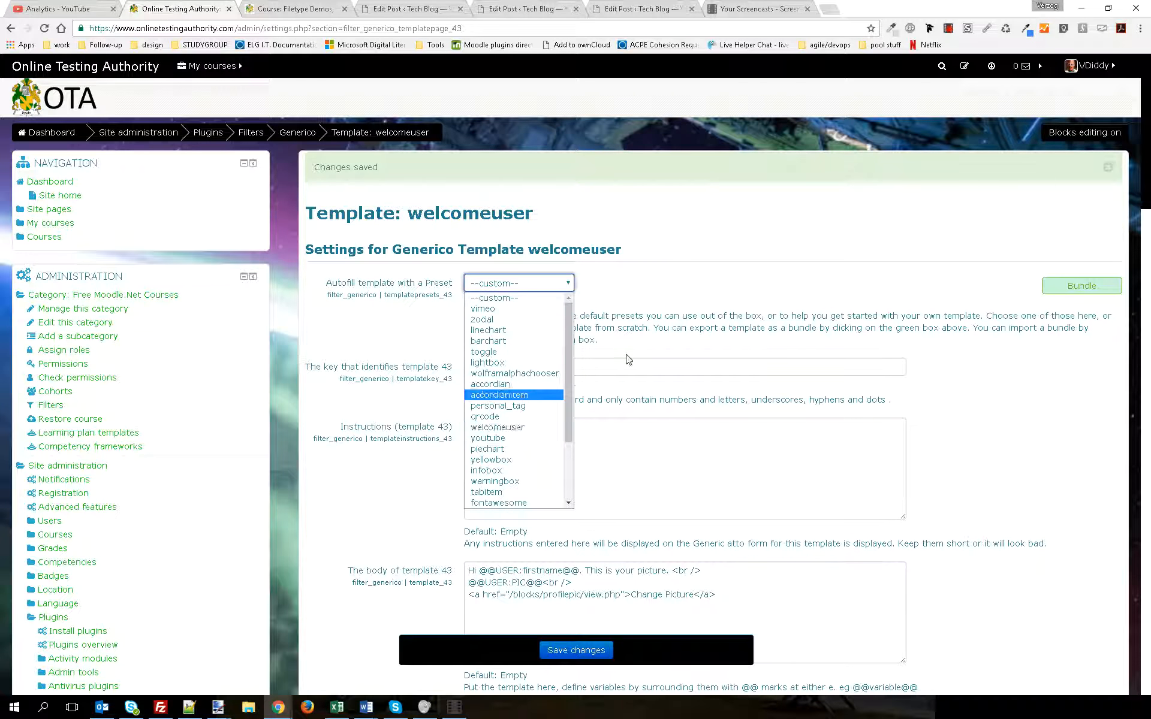
# Set the key that identifies template 43 to simpletextadd.
pyautogui.click(689, 263)
pyautogui.moveTo(533, 367); pyautogui.dragTo(394, 373)
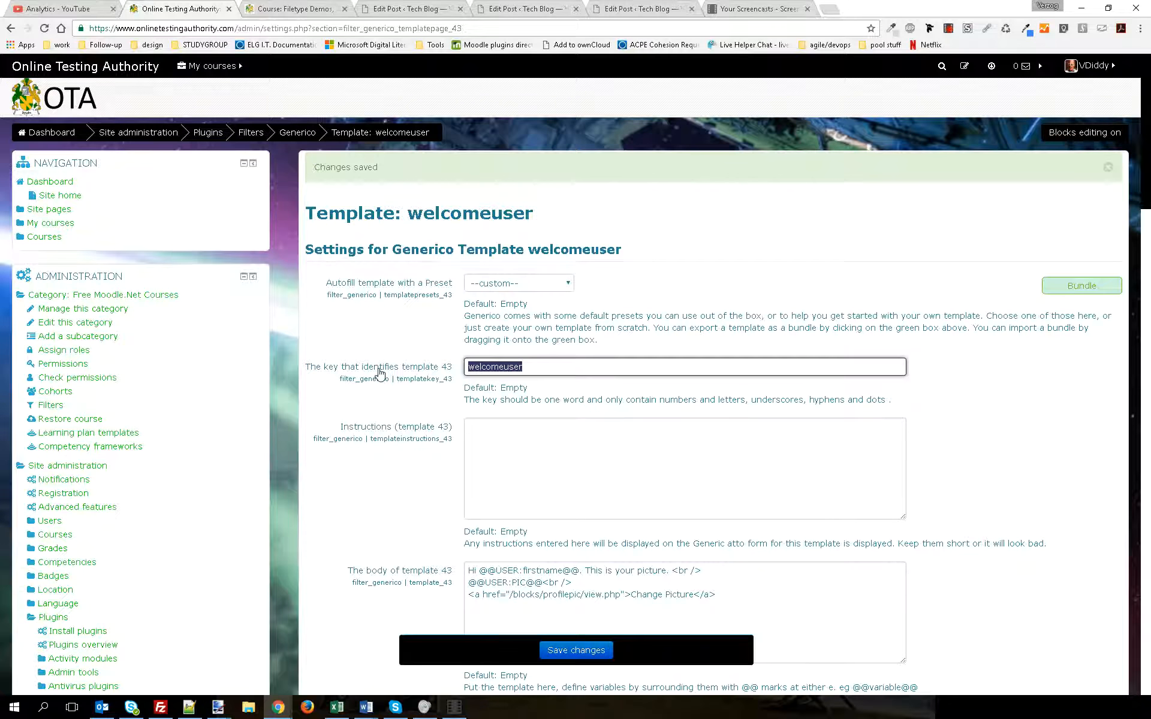
pyautogui.write('simple')
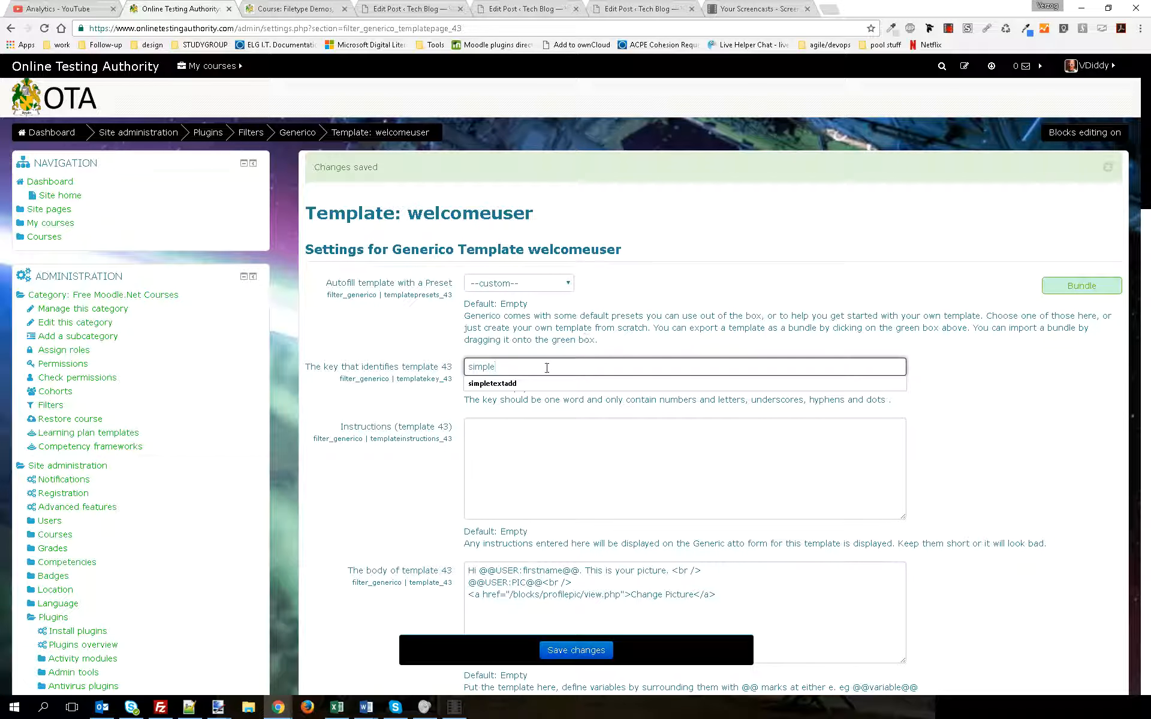
pyautogui.click(518, 384)
pyautogui.scroll(-4, 574, 411)
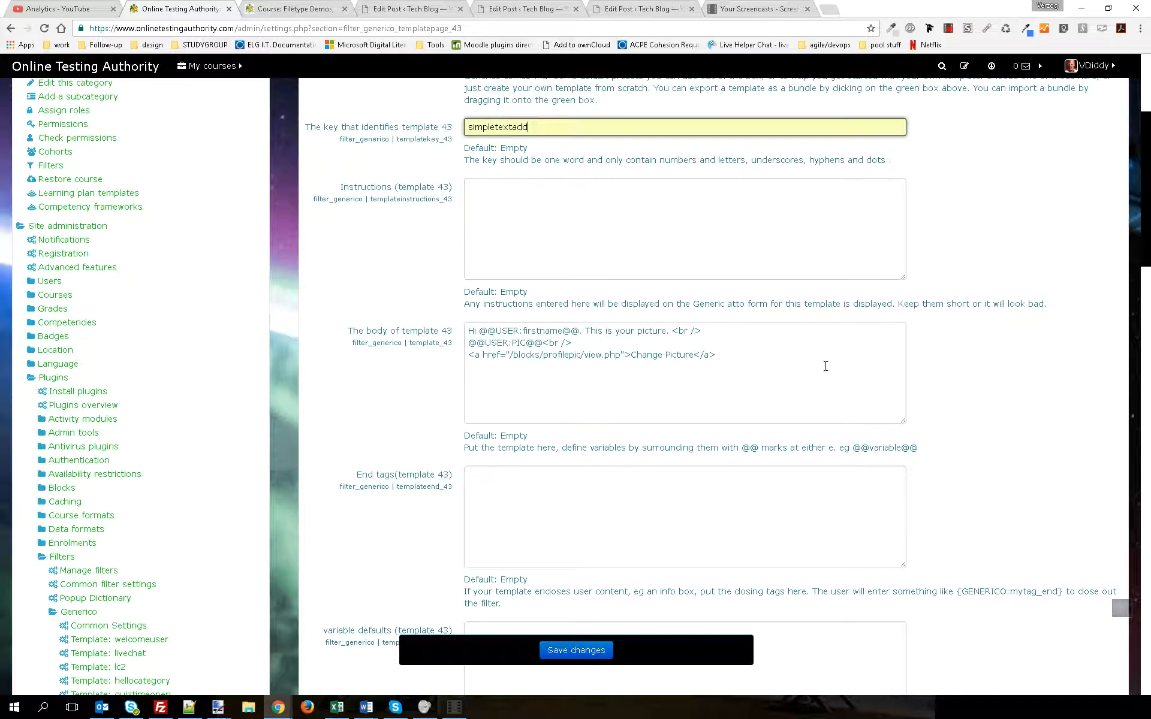
pyautogui.moveTo(824, 367); pyautogui.dragTo(450, 326)
pyautogui.press('Delete')
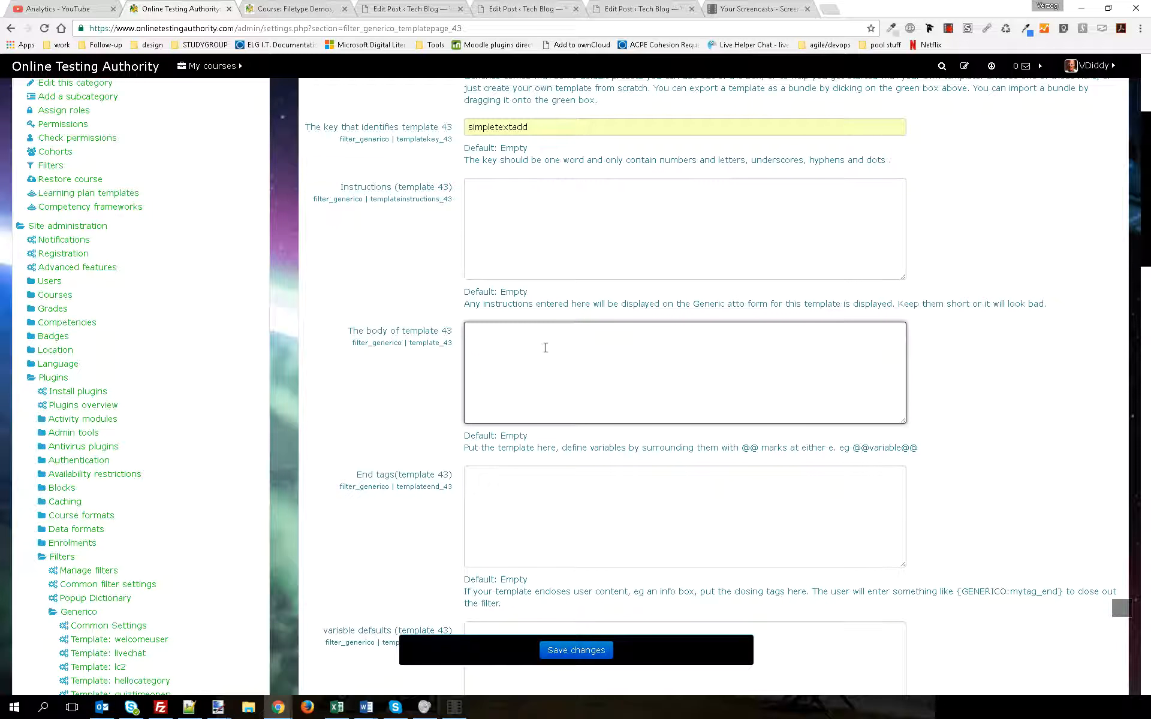
pyautogui.write('I have a')
pyautogui.press('BackSpace')
pyautogui.press('BackSpace')
pyautogui.press('BackSpace')
pyautogui.press('BackSpace')
pyautogui.press('BackSpace')
pyautogui.press('BackSpace')
pyautogui.press('BackSpace')
pyautogui.press('BackSpace')
pyautogui.write('like to @@sample text here@@')
# Look through the template's remaining settings: end tags, variable defaults, JavaScript, CSS, dataset and alternate content.
pyautogui.scroll(-10, 557, 345)
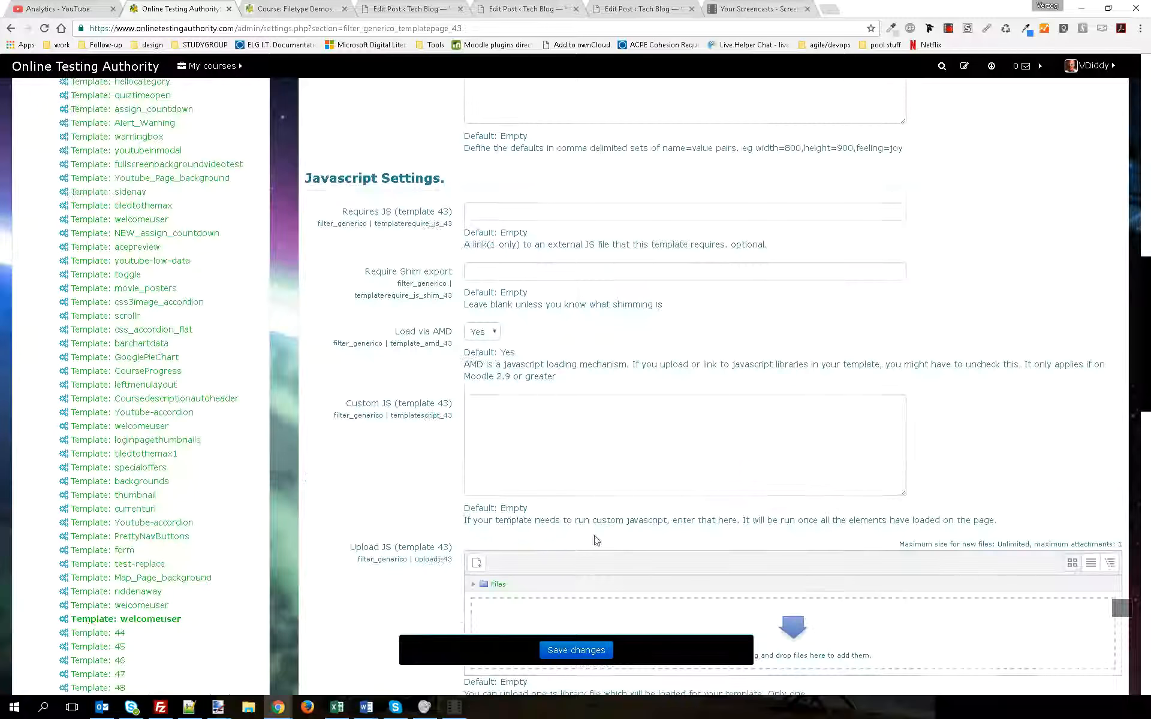
pyautogui.scroll(5, 677, 405)
pyautogui.scroll(6, 680, 402)
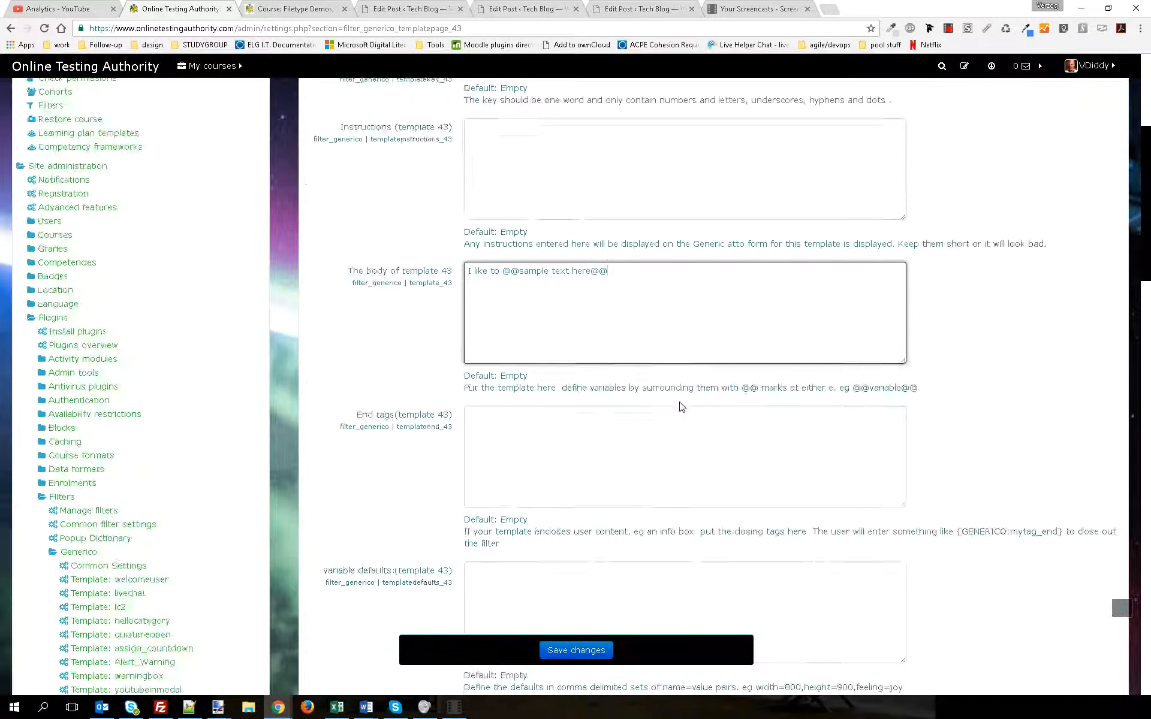
pyautogui.scroll(-5, 680, 402)
pyautogui.scroll(-7, 680, 402)
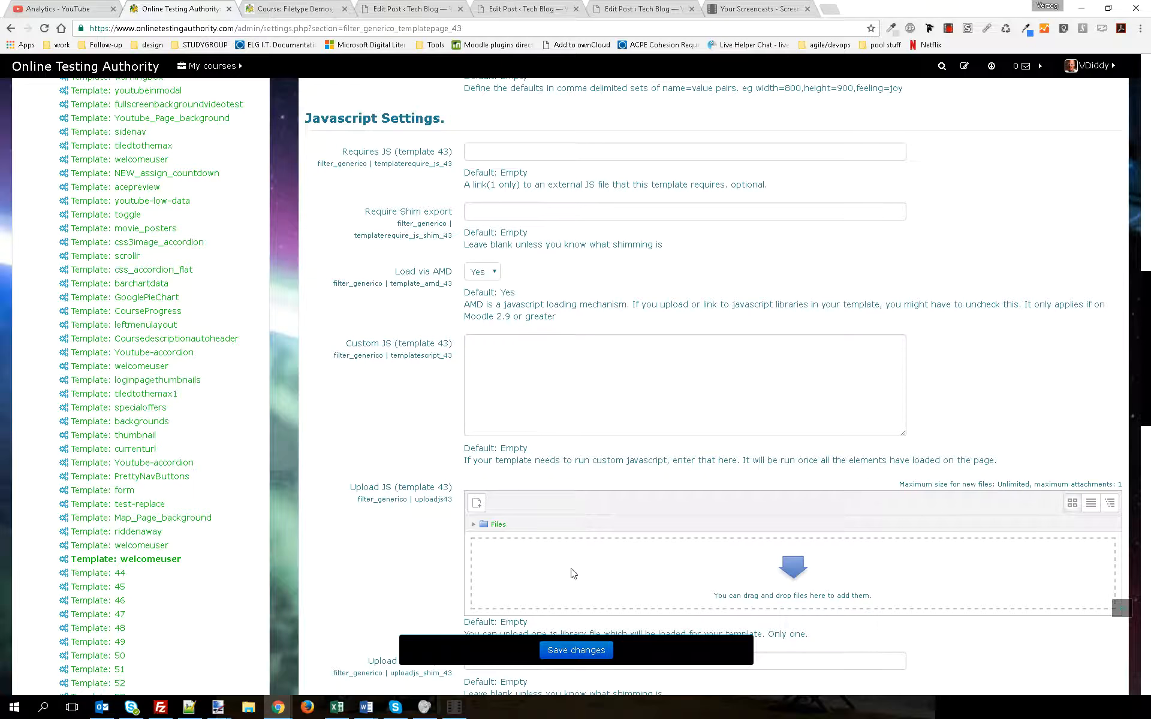
pyautogui.scroll(-4, 575, 569)
pyautogui.scroll(-2, 709, 303)
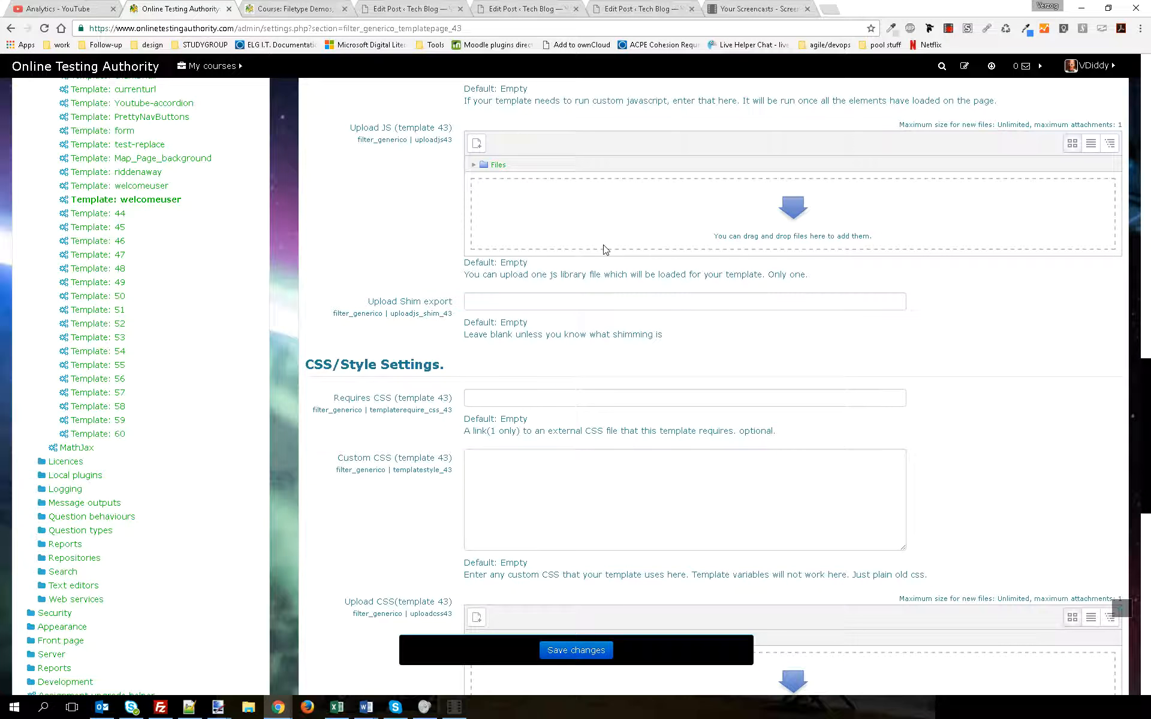
pyautogui.scroll(-3, 648, 248)
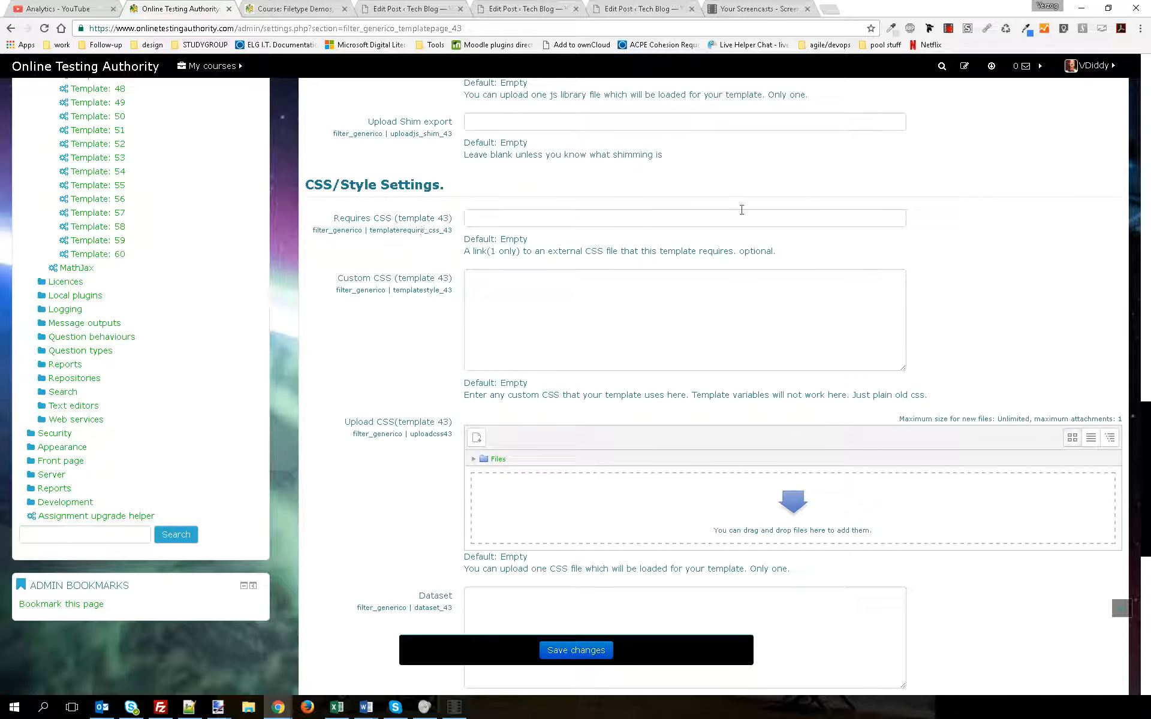
pyautogui.scroll(-7, 629, 306)
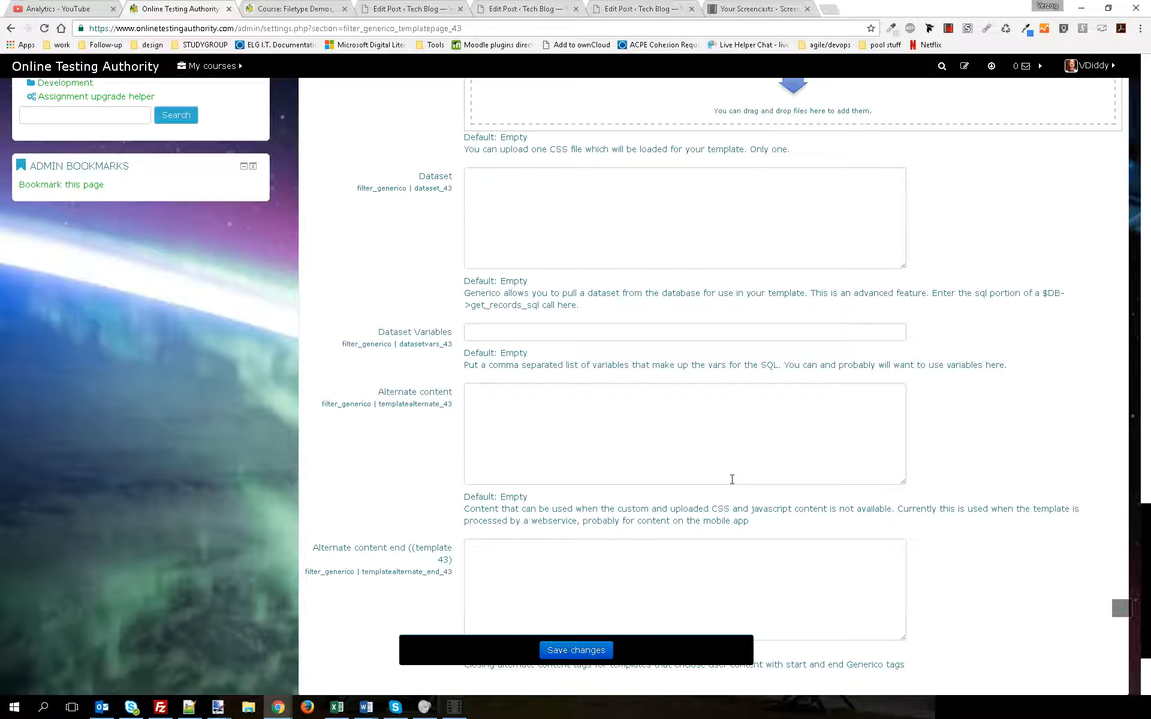
# Save the template changes and open the courseformat course.
pyautogui.click(582, 658)
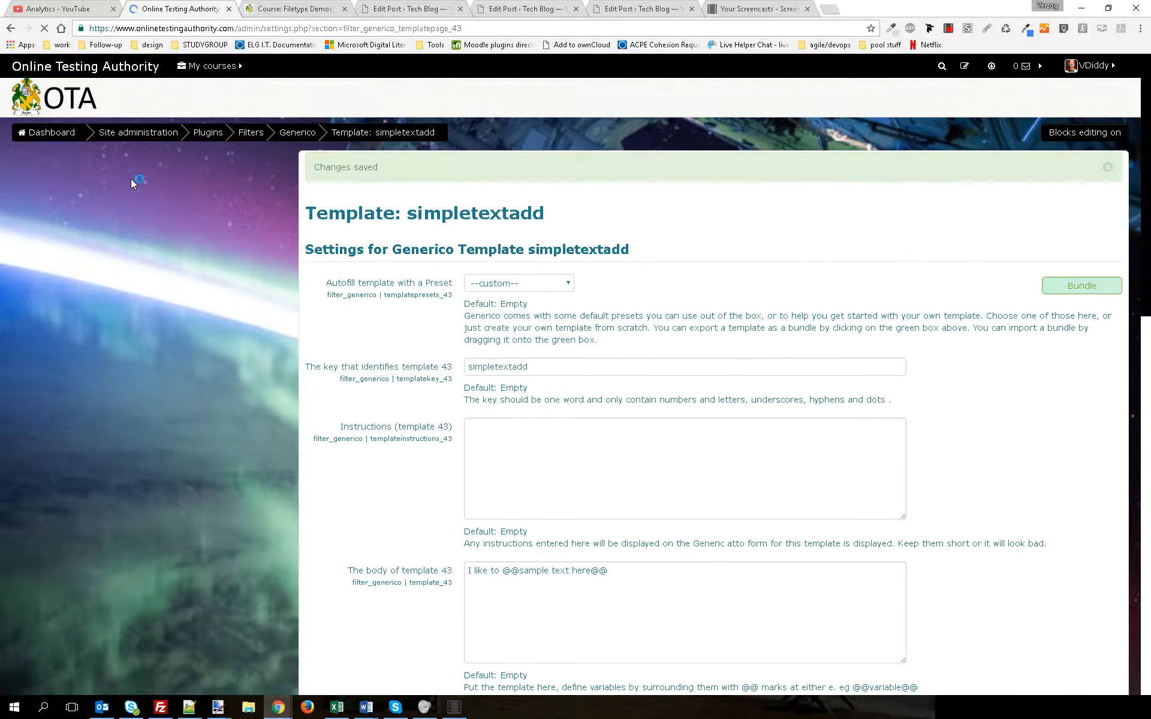
pyautogui.click(209, 66)
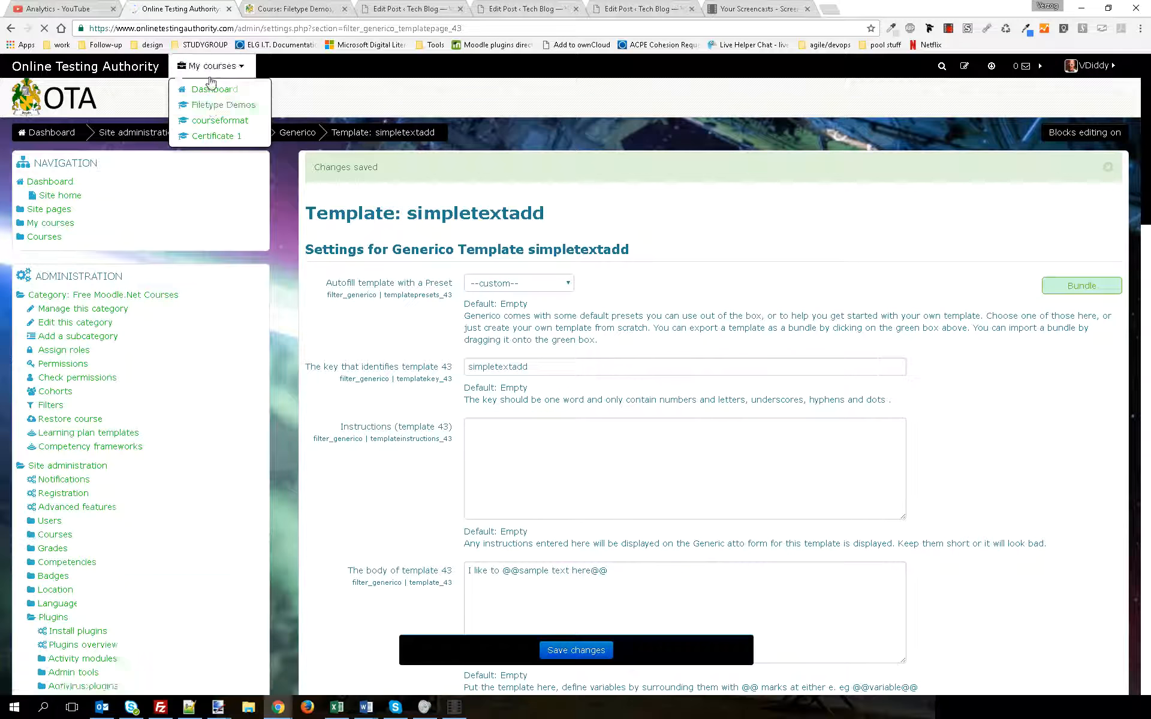
pyautogui.click(214, 119)
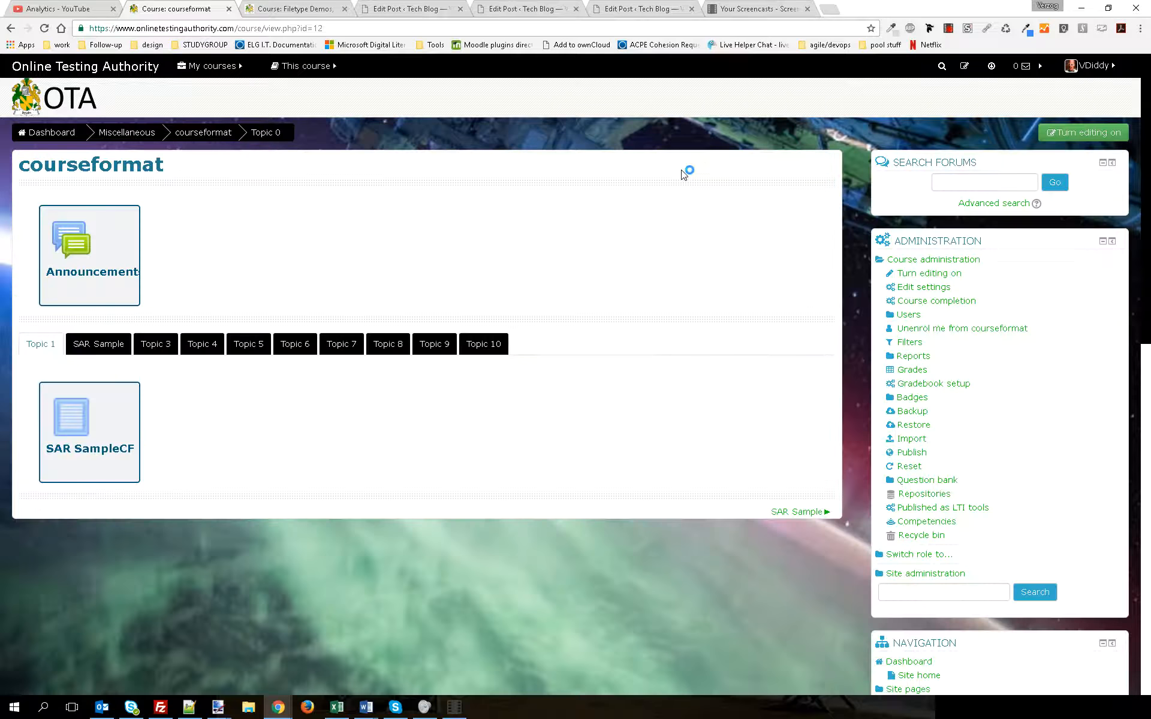
# Go to Topic 8 of the course and turn editing on.
pyautogui.click(390, 344)
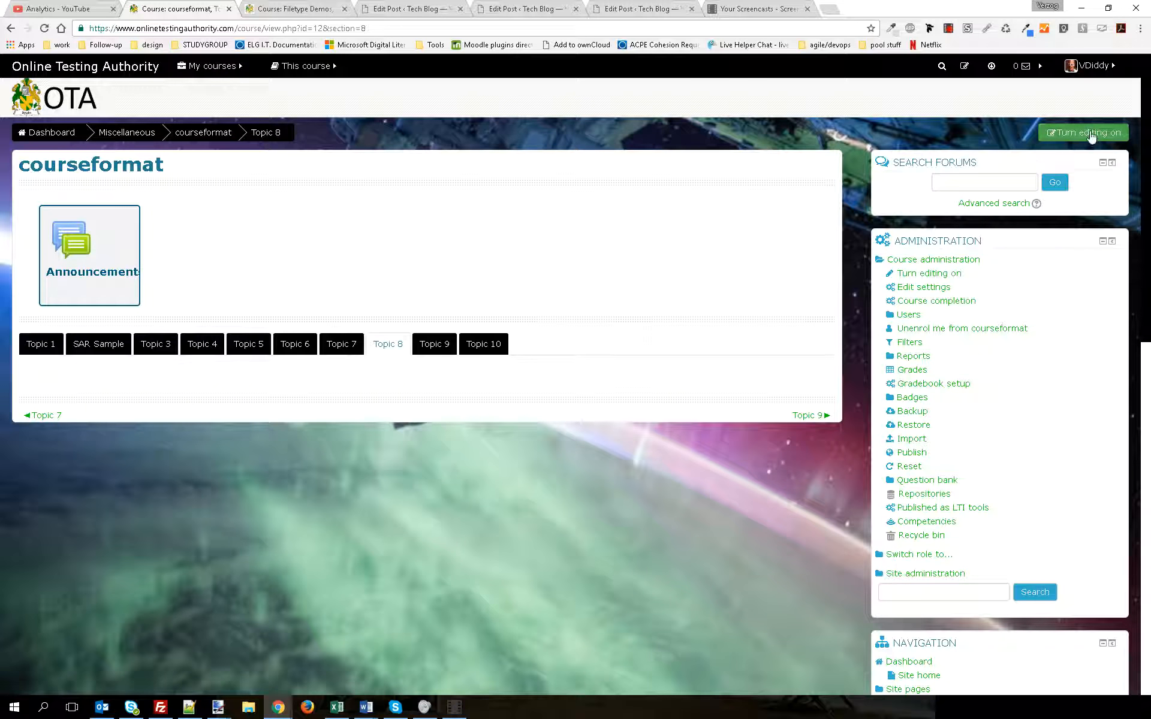
pyautogui.click(1090, 133)
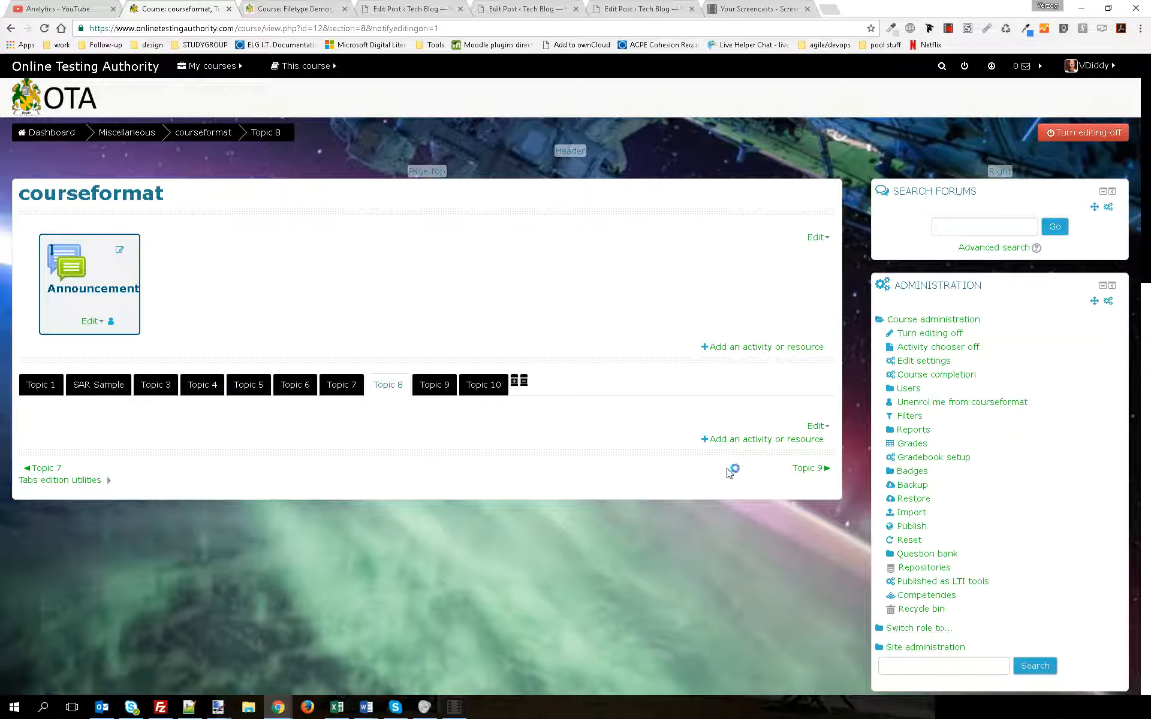
pyautogui.click(814, 427)
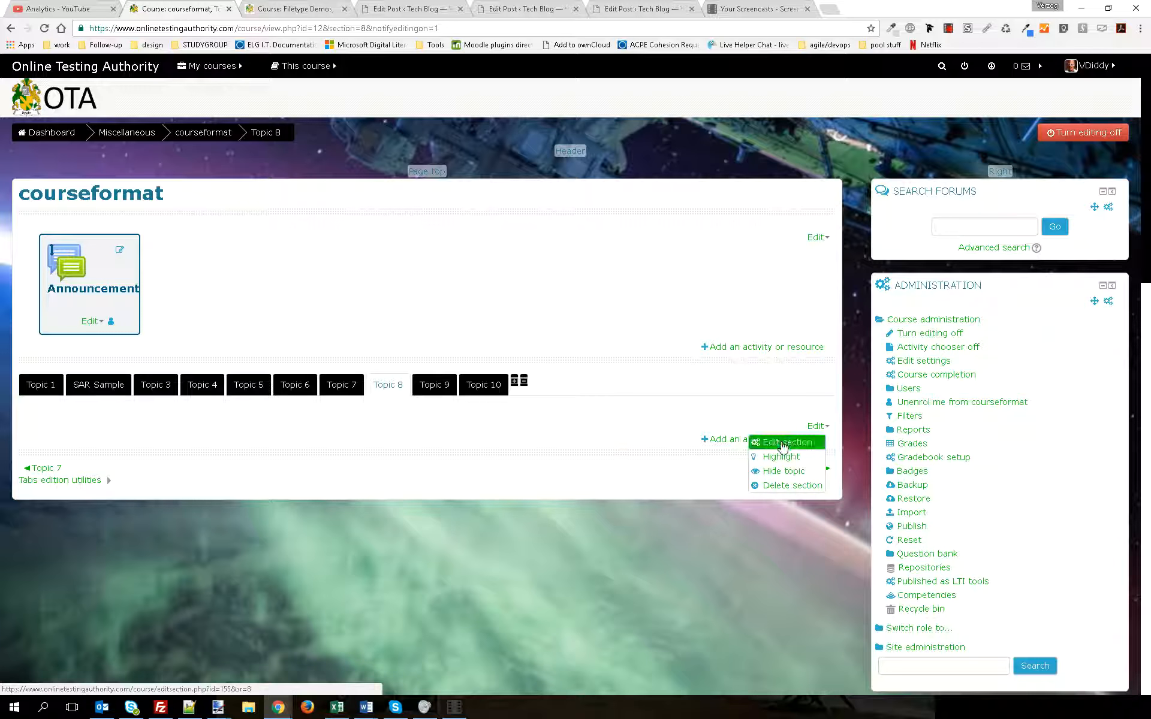
pyautogui.click(748, 420)
# Add a new Label resource to Topic 8.
pyautogui.click(721, 441)
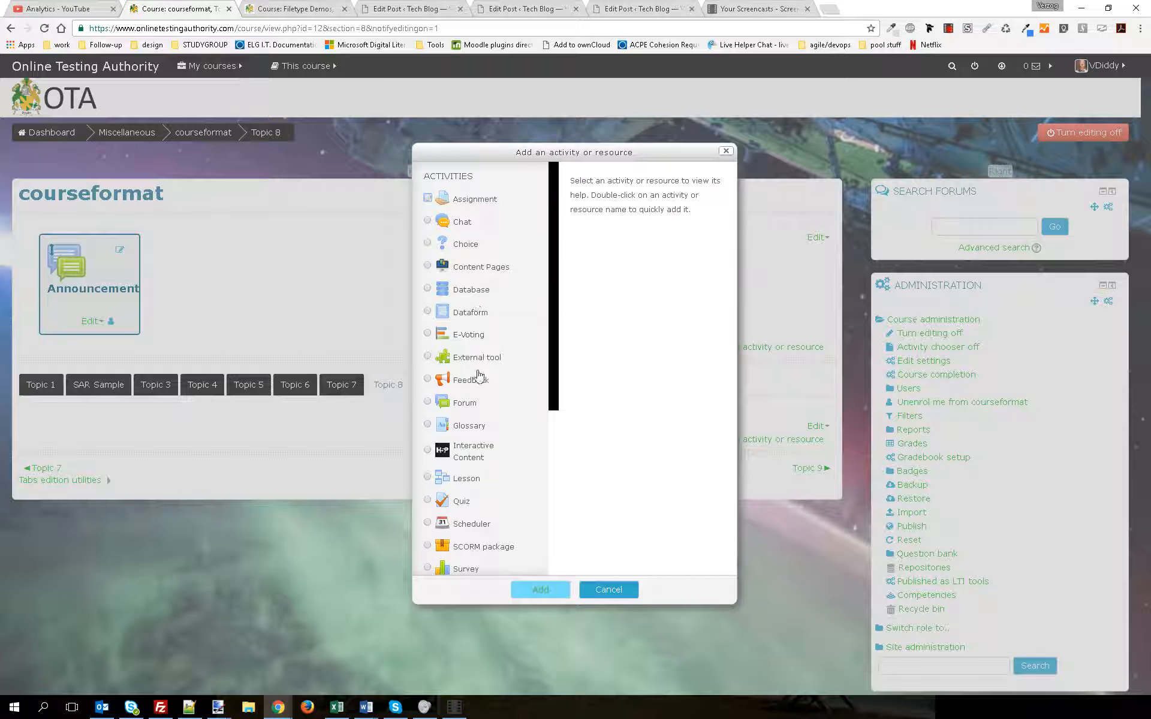
pyautogui.scroll(-5, 478, 378)
pyautogui.click(469, 522)
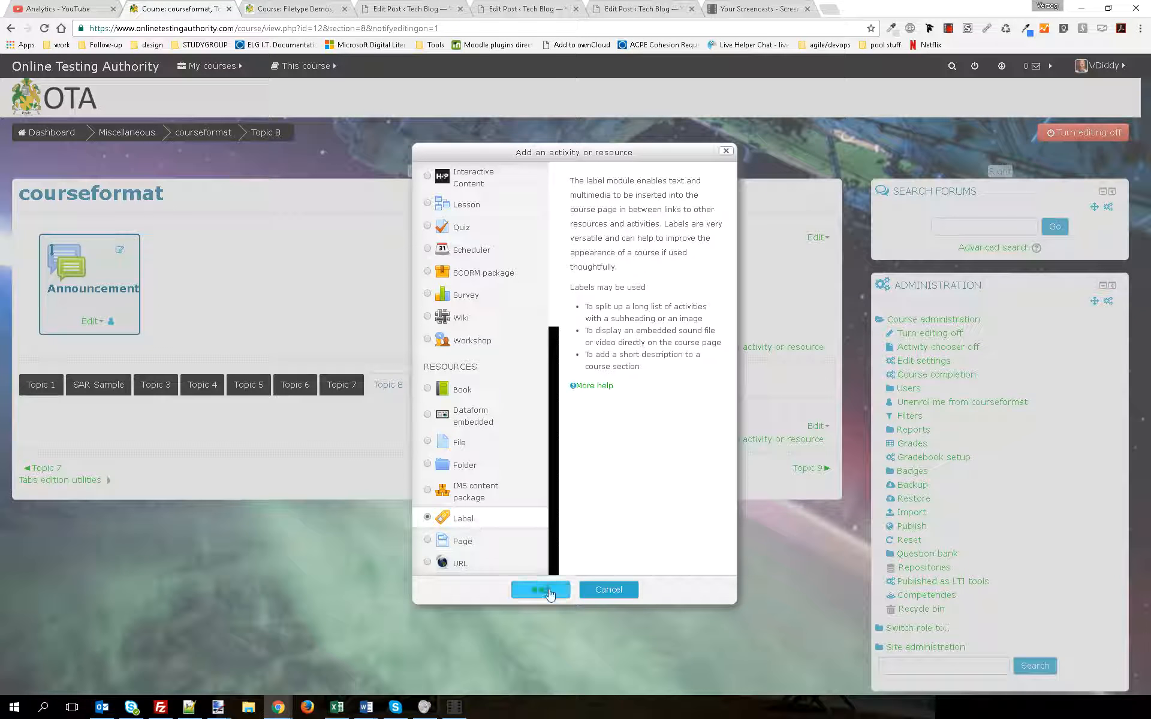
pyautogui.click(541, 589)
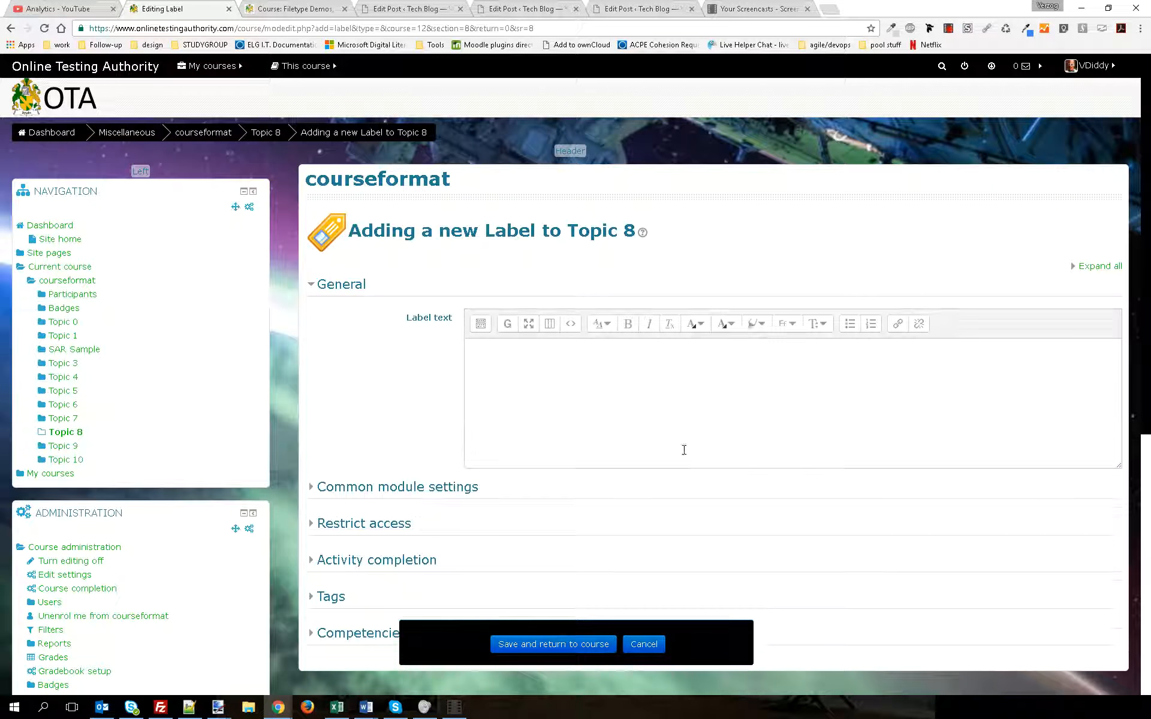
# Insert the simpletextadd Generico template into the label text with "Boogie" as the sample text value.
pyautogui.click(507, 325)
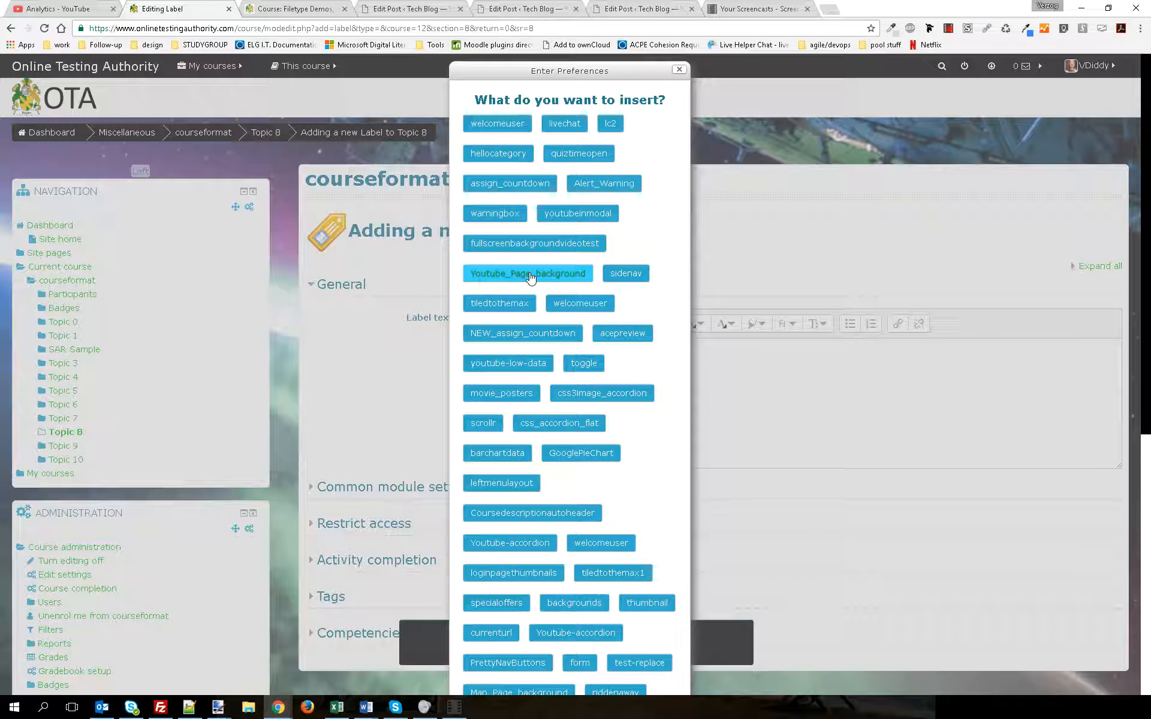
pyautogui.scroll(-4, 531, 277)
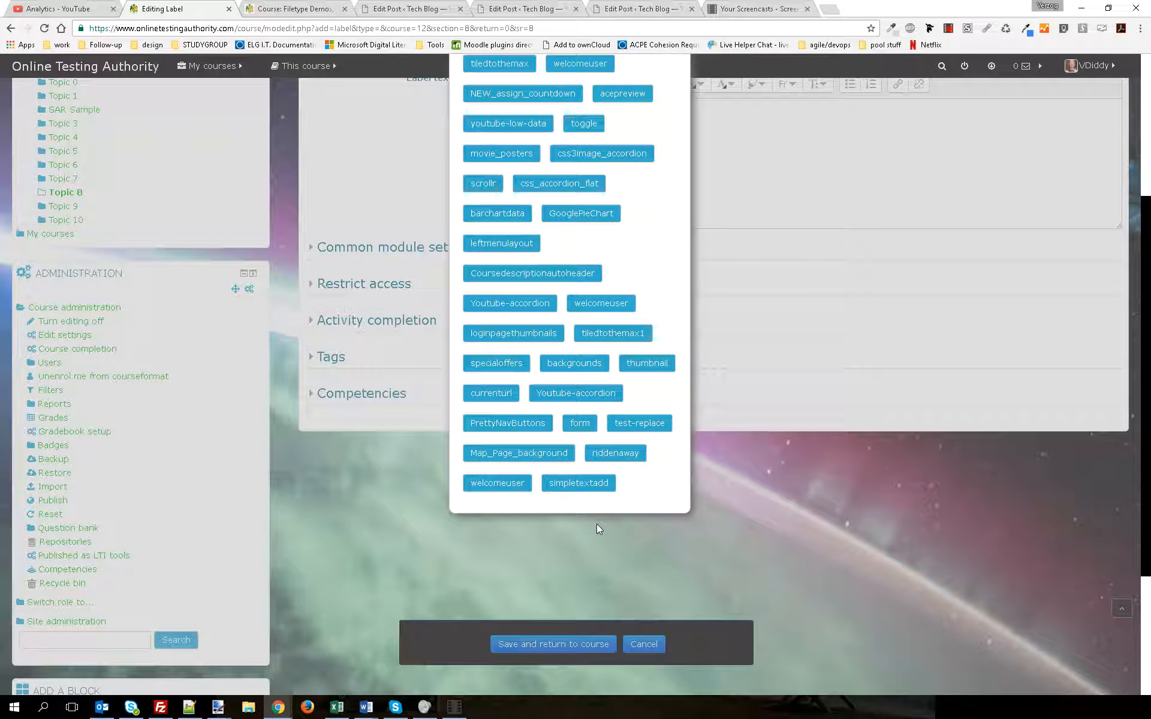
pyautogui.click(589, 488)
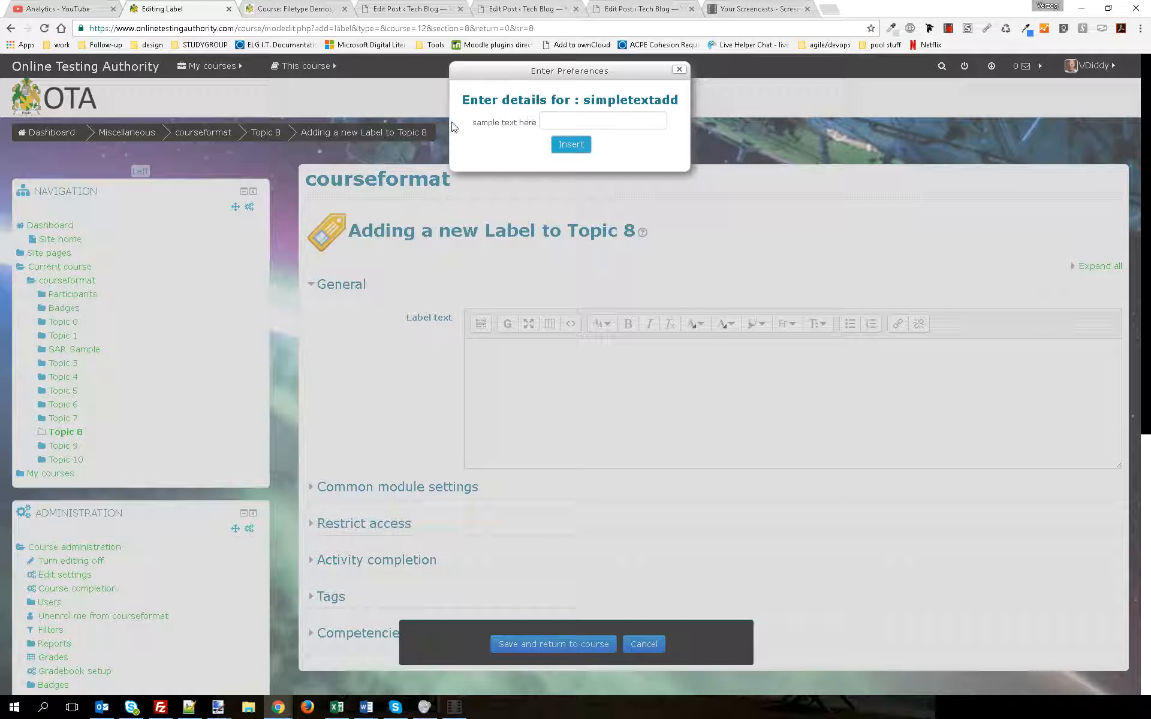
pyautogui.click(563, 120)
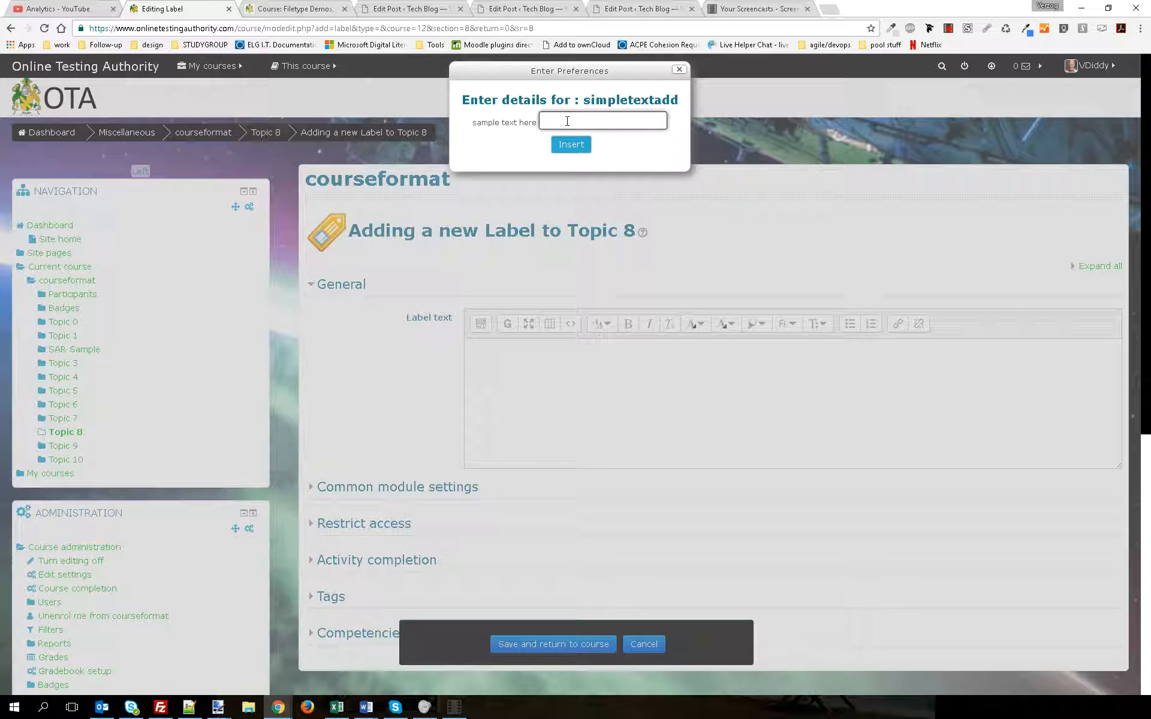
pyautogui.write('Boog')
pyautogui.write('le')
pyautogui.click(579, 145)
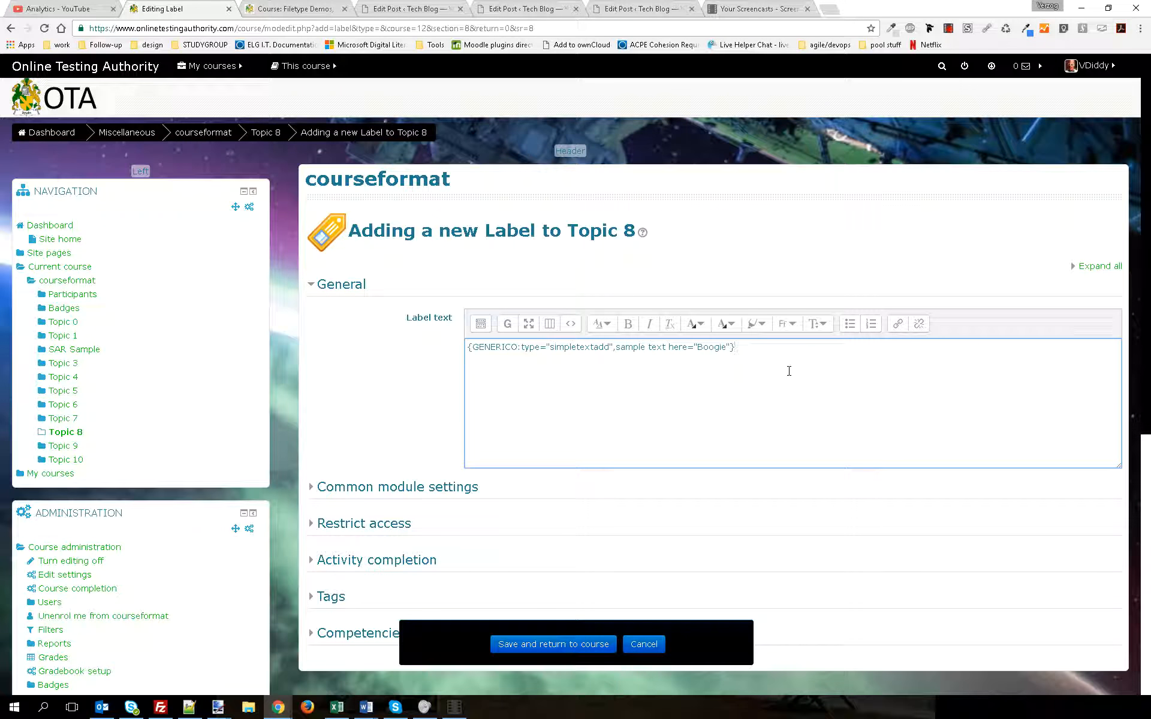
# Save the label, return to the course, and turn editing off.
pyautogui.click(538, 645)
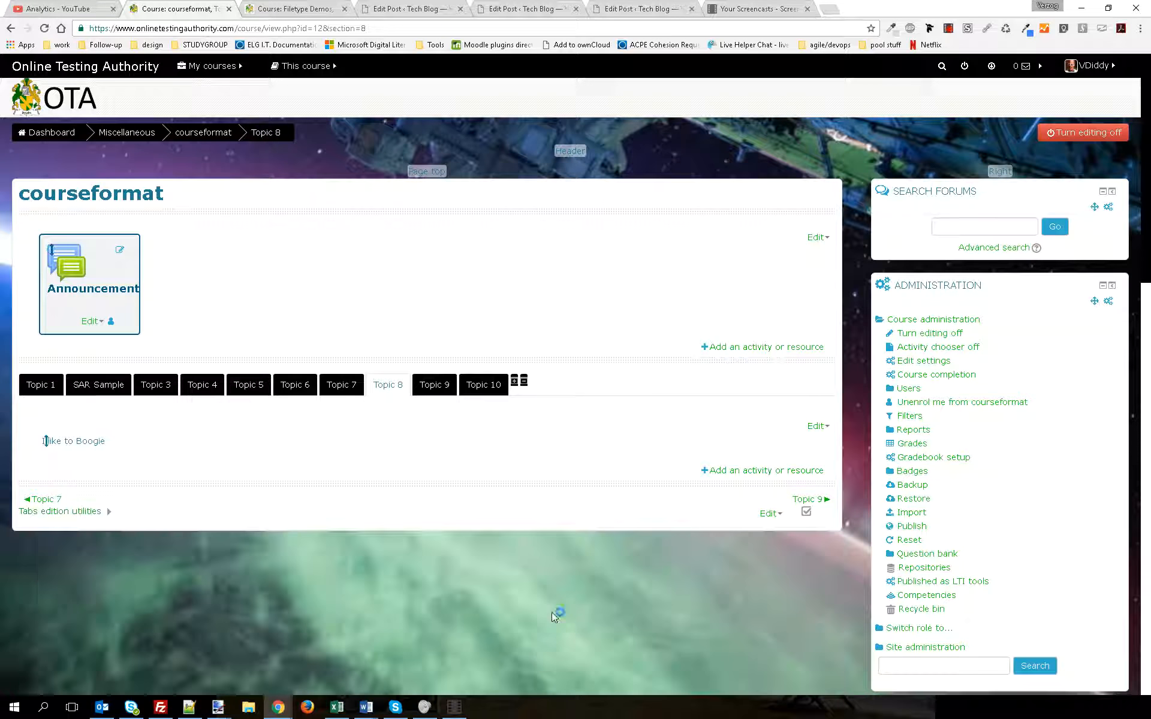
pyautogui.click(1056, 131)
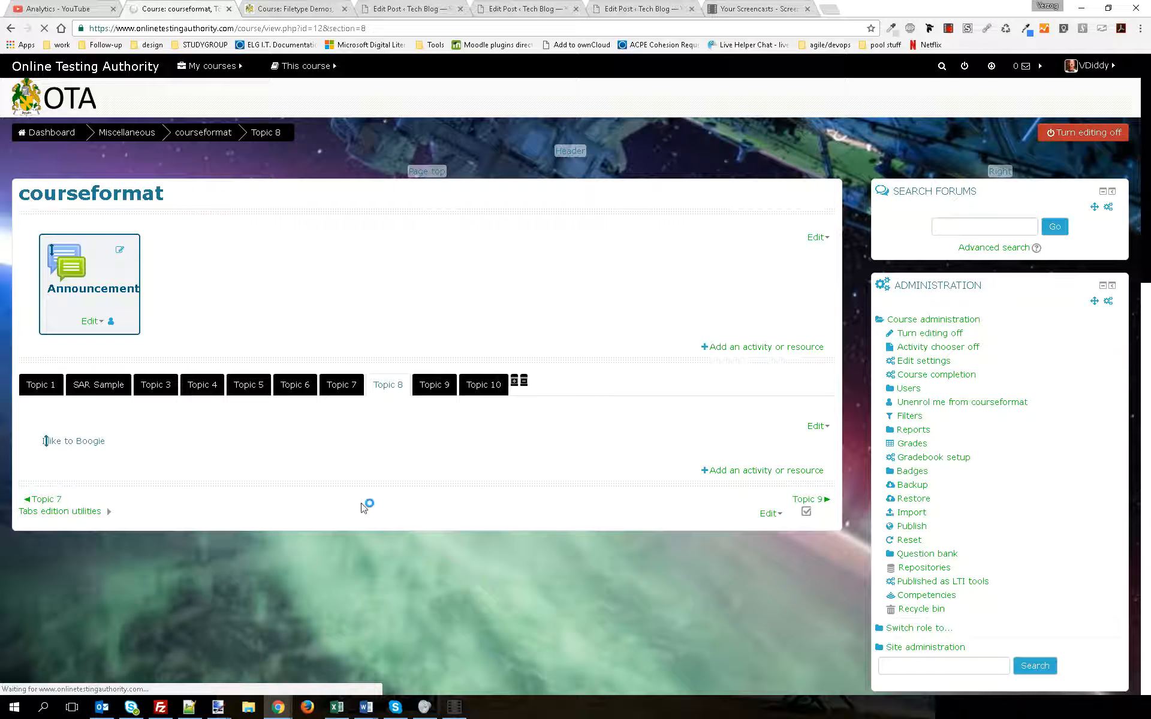